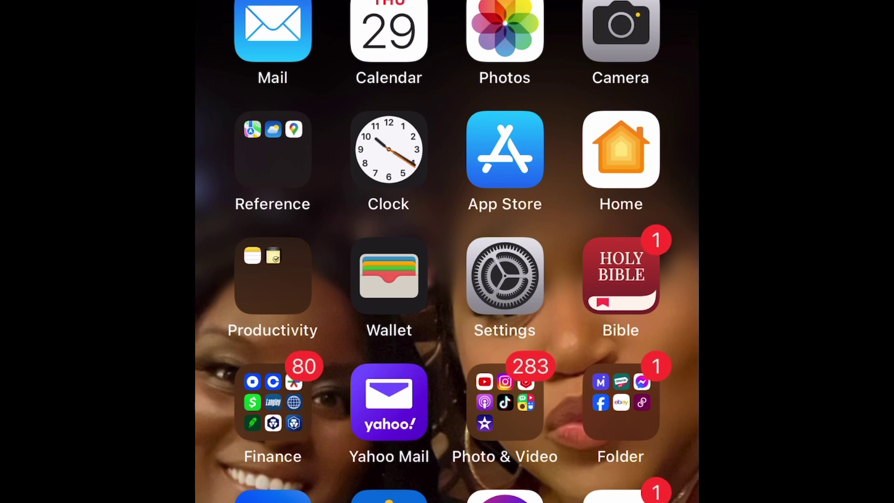
# Step: Open Settings and go to the Messages page with its SMS/MMS options
pyautogui.click(504, 276)
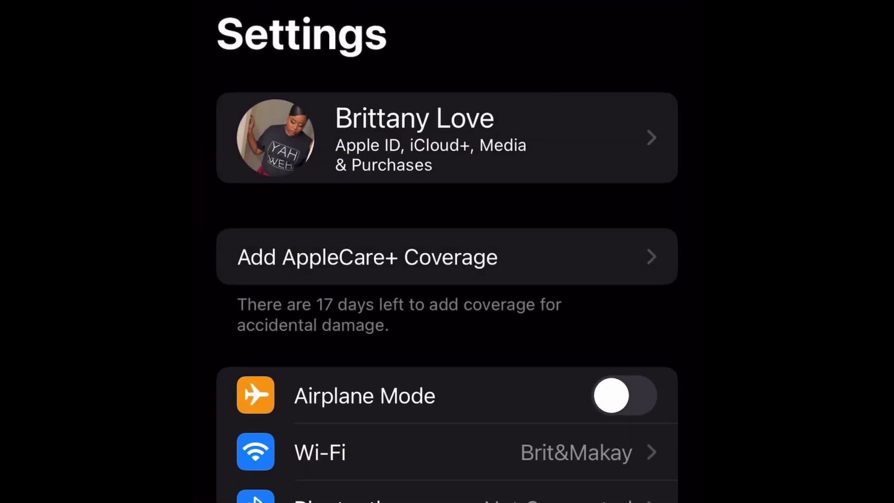
pyautogui.scroll(-5, 447, 280)
pyautogui.scroll(-5, 447, 280)
pyautogui.scroll(-5, 447, 279)
pyautogui.scroll(-5, 447, 280)
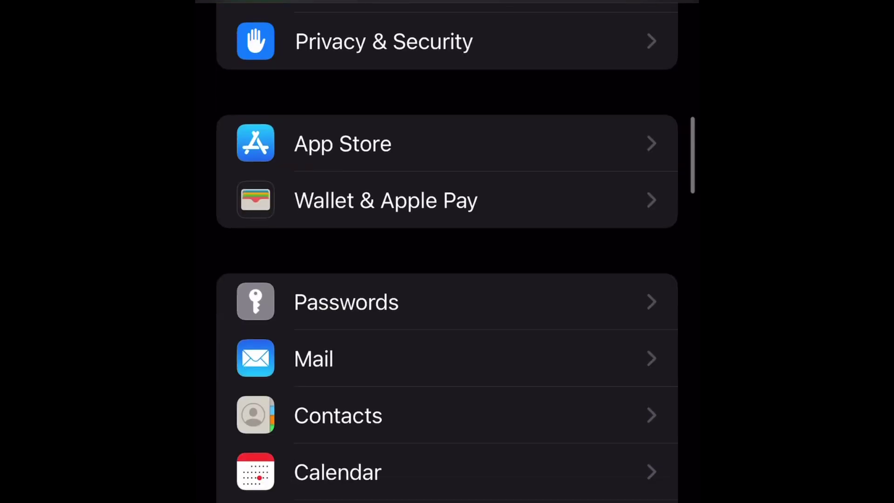
pyautogui.scroll(-5, 446, 280)
pyautogui.scroll(-5, 448, 280)
pyautogui.scroll(-3, 446, 279)
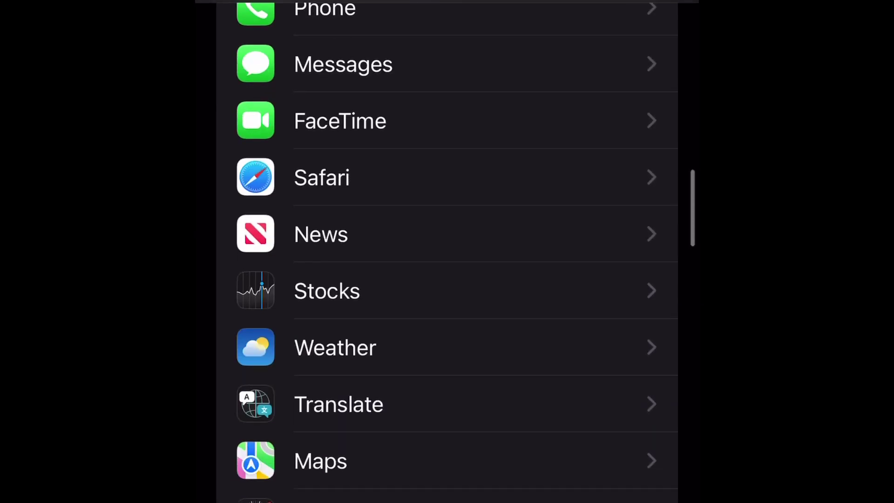
pyautogui.click(343, 63)
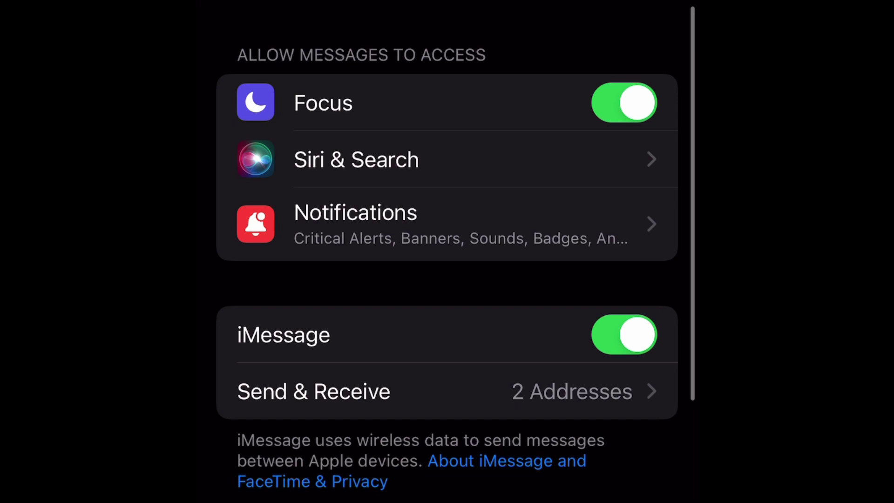
pyautogui.scroll(-10, 447, 280)
pyautogui.scroll(-5, 447, 279)
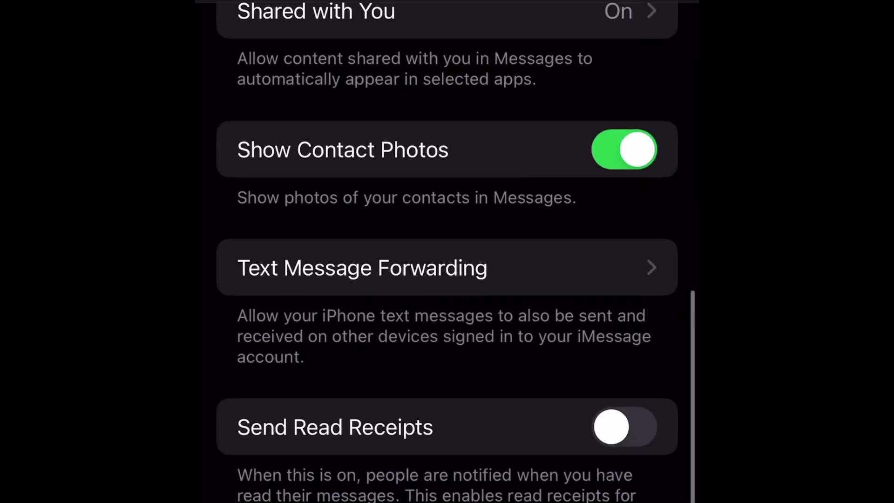
pyautogui.scroll(-5, 447, 279)
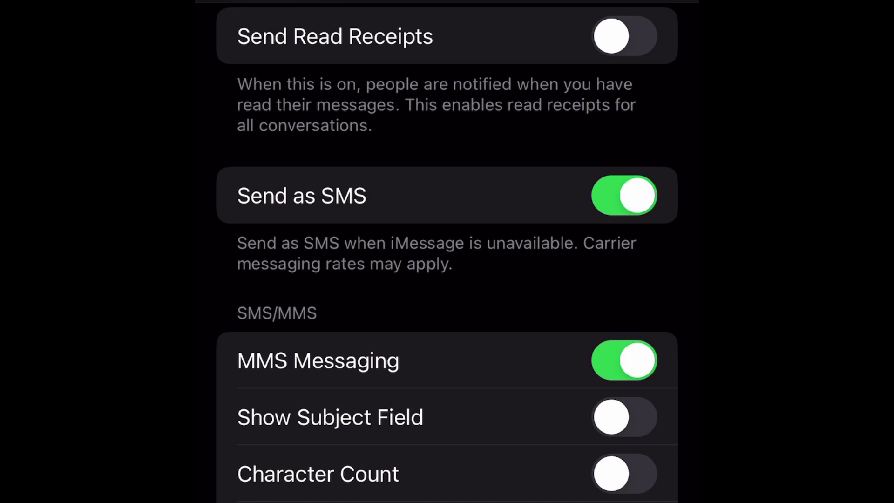
pyautogui.click(623, 416)
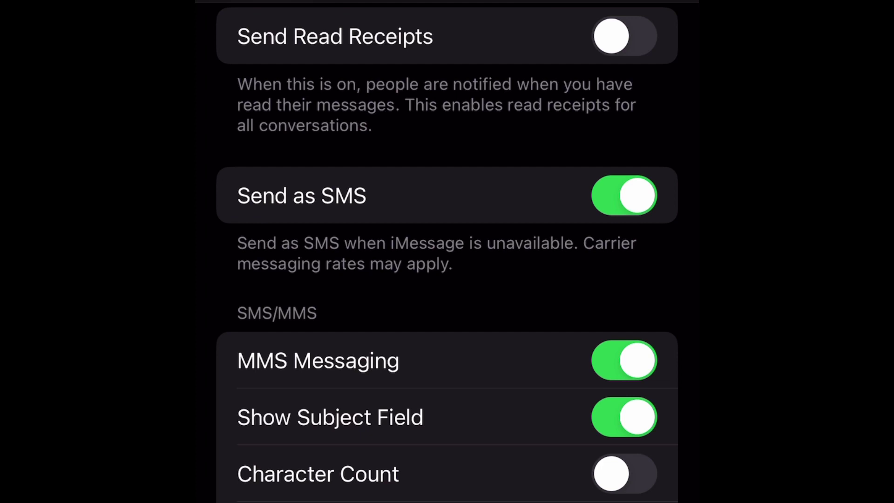
pyautogui.click(623, 417)
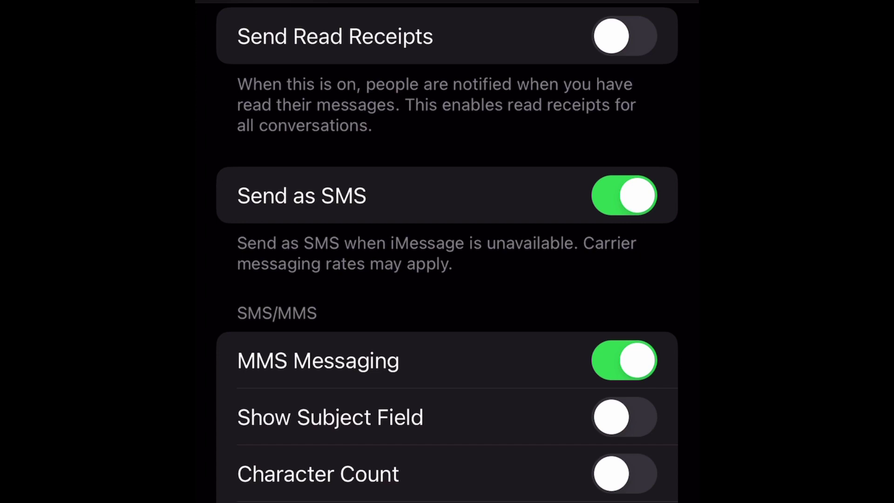
# Step: Tap the Show Subject Field toggle, then swipe up to the Home Screen
pyautogui.click(623, 417)
pyautogui.moveTo(447, 500); pyautogui.dragTo(446, 279)
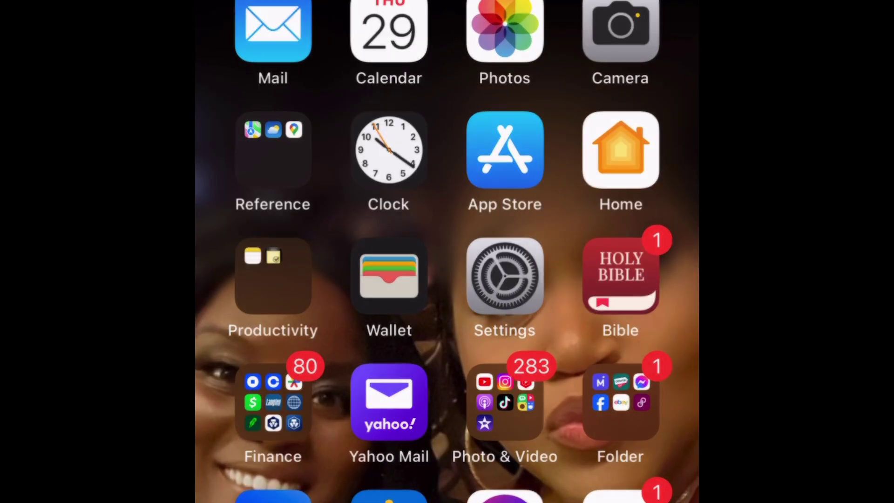